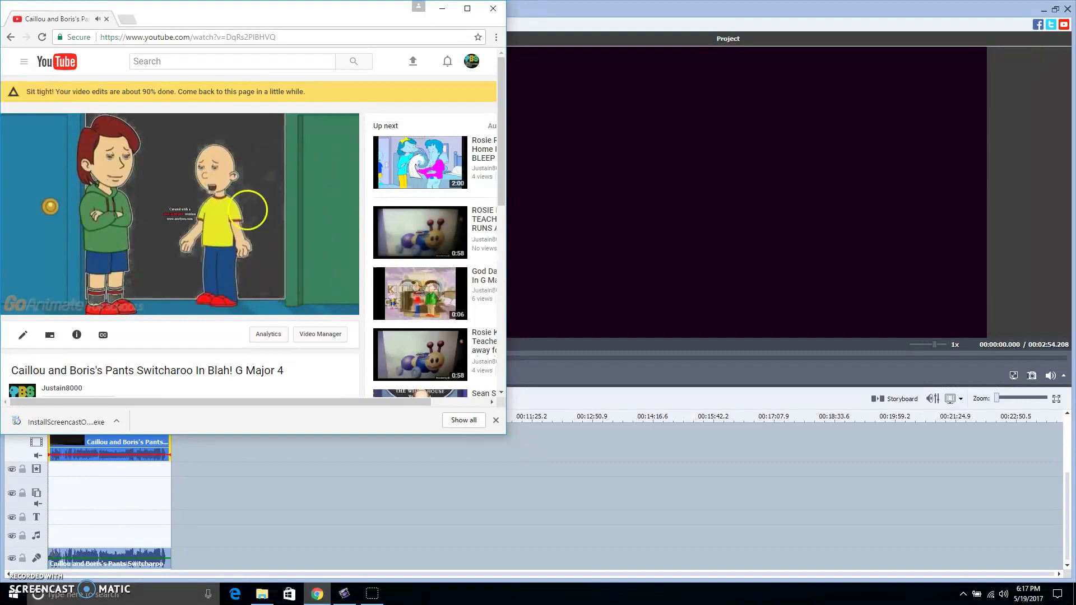
# Watch the Caillou and Boris's Pants Switcharoo In Blah! G Major 4 video, dismiss the downloads bar and switch to AVS Video Editor
pyautogui.click(236, 224)
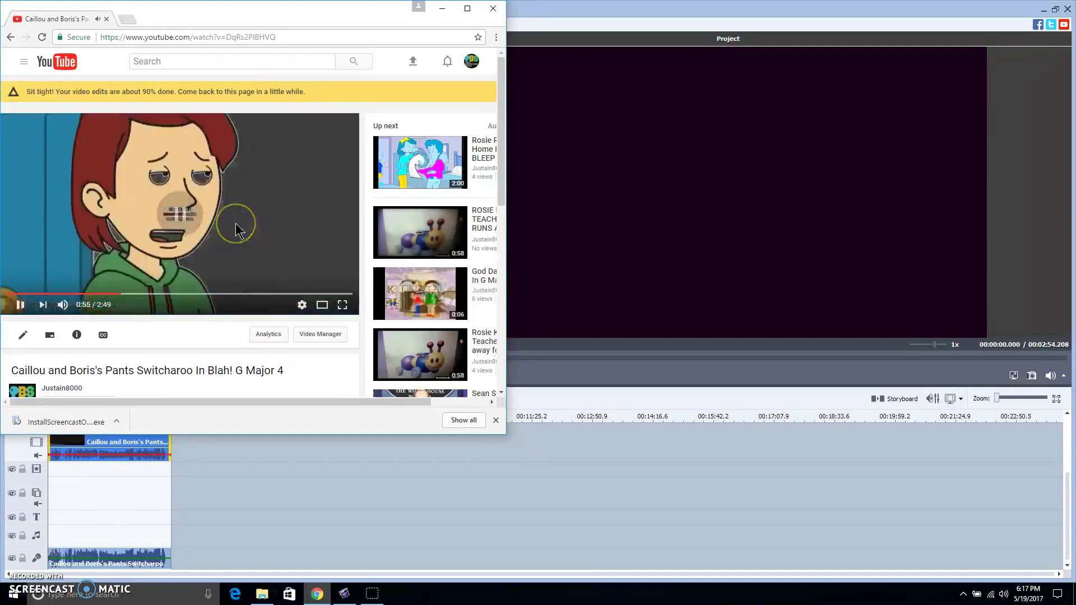
pyautogui.click(289, 121)
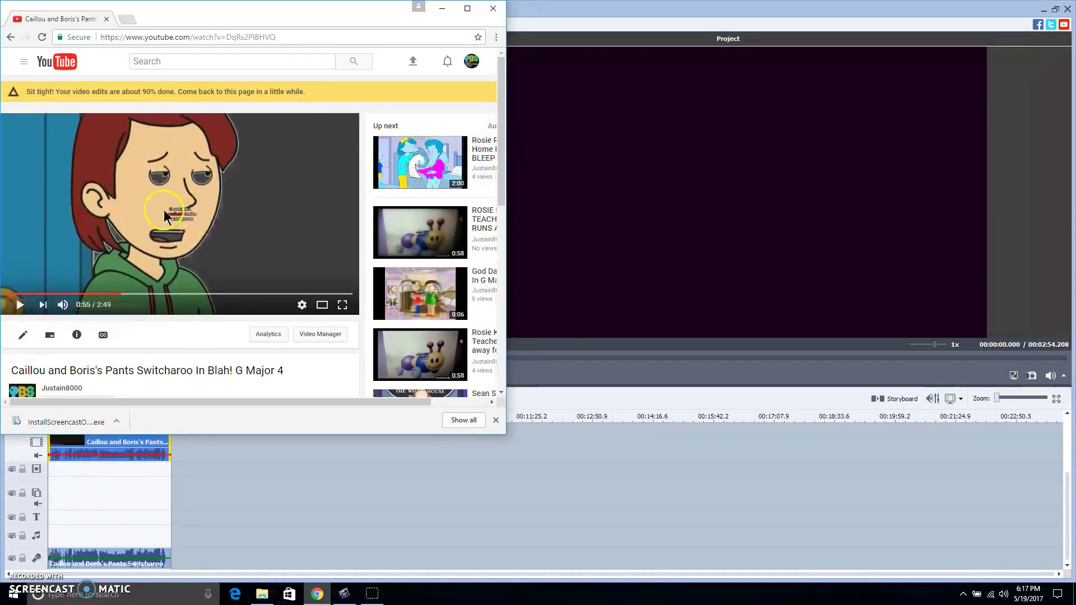
pyautogui.click(178, 210)
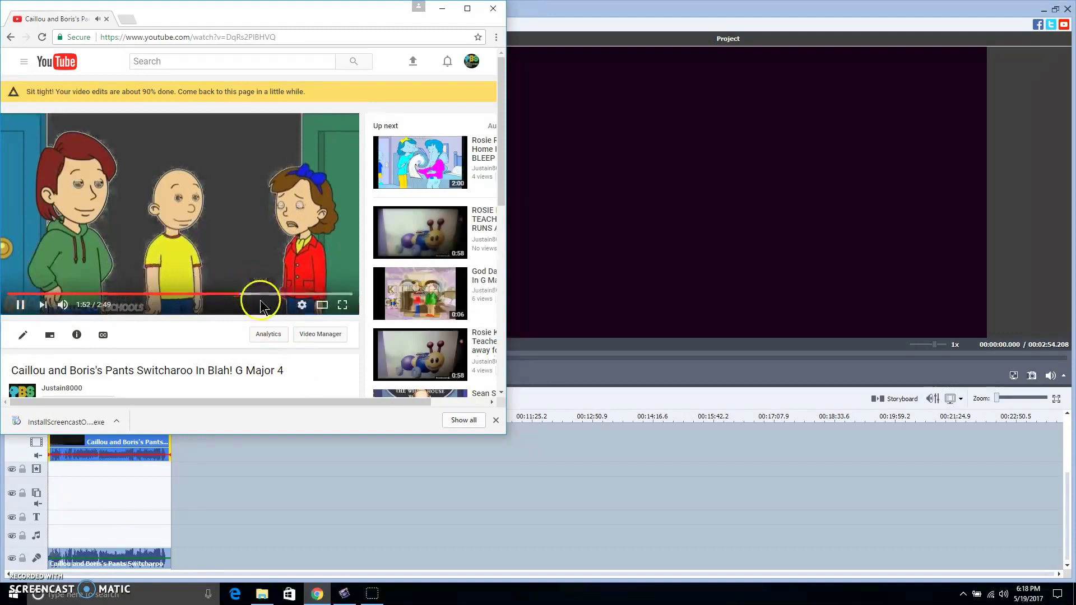
pyautogui.click(753, 415)
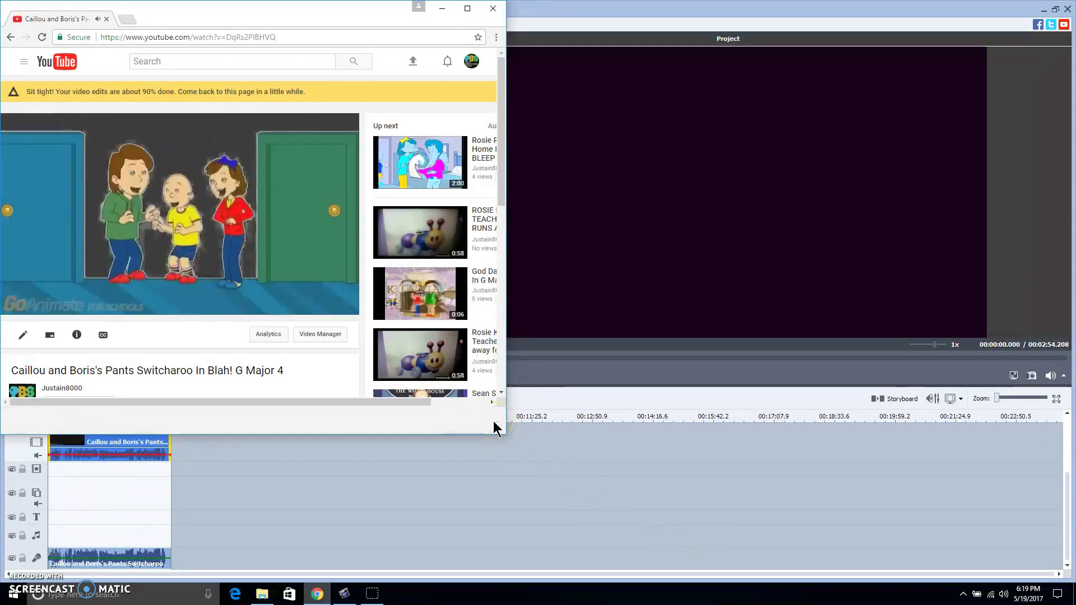
pyautogui.click(495, 420)
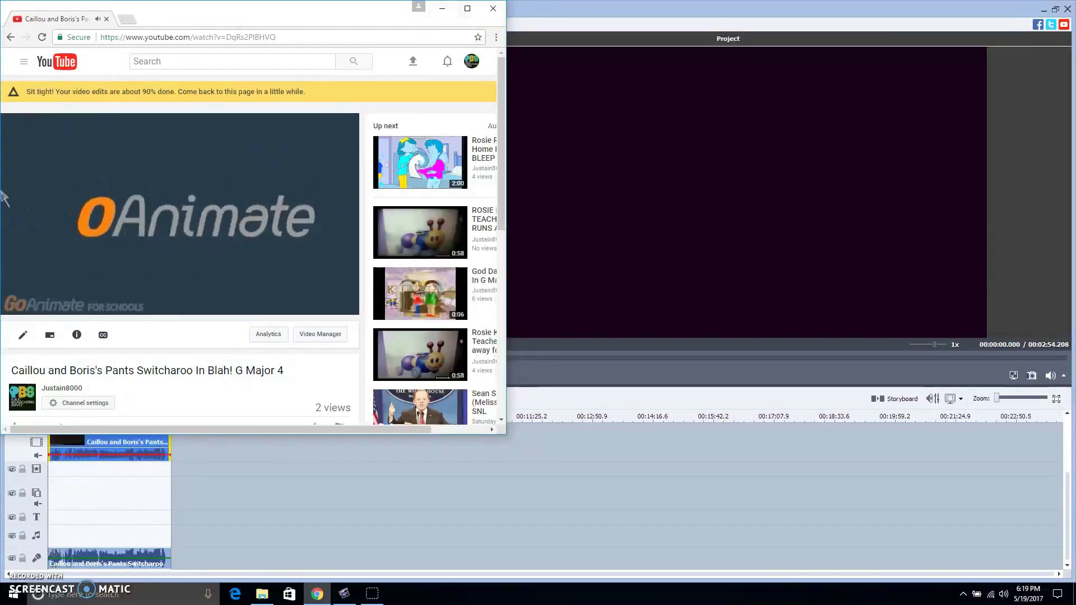
pyautogui.click(437, 10)
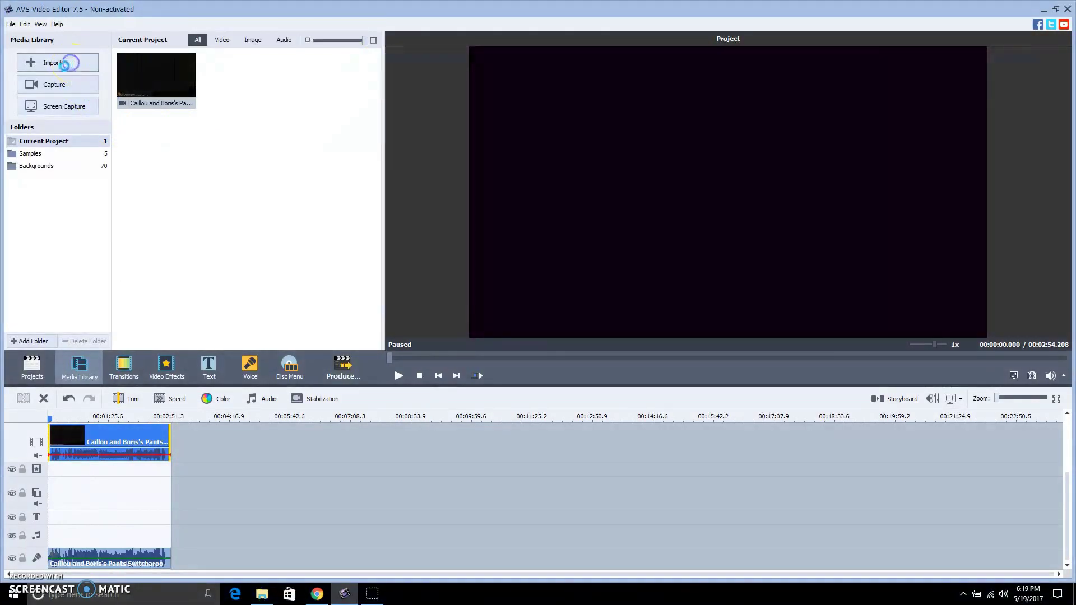
# Delete the two empty video effects lines from the timeline
pyautogui.doubleClick(223, 143)
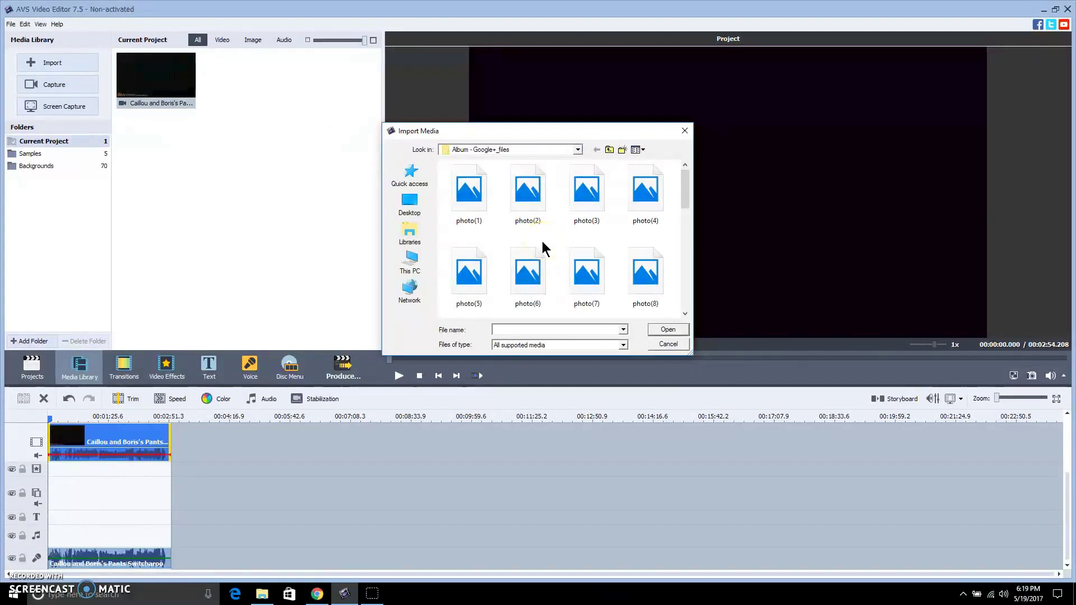
pyautogui.click(669, 345)
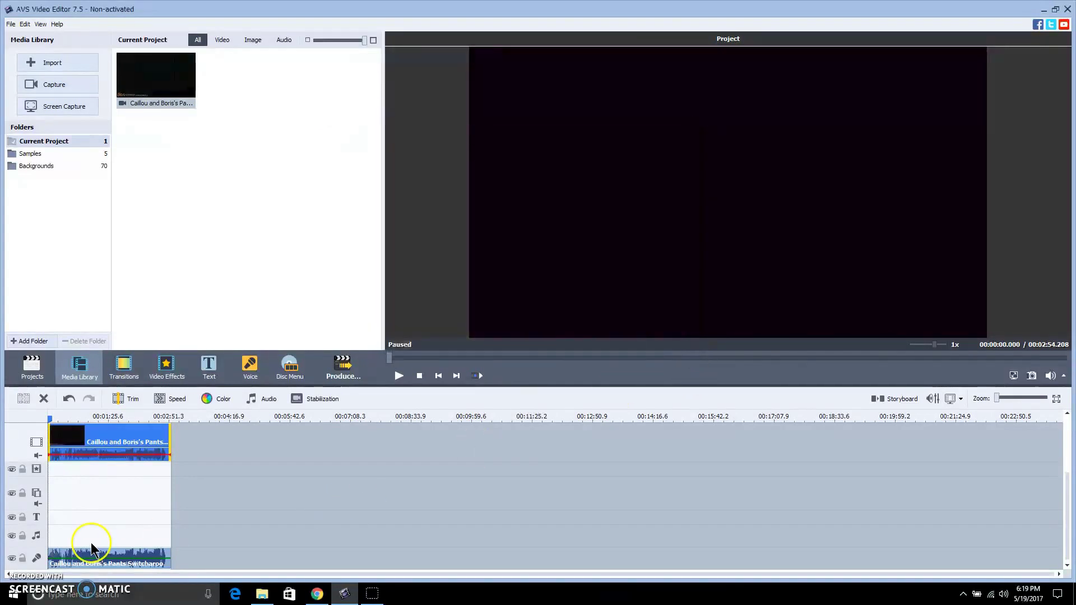
pyautogui.rightClick(87, 469)
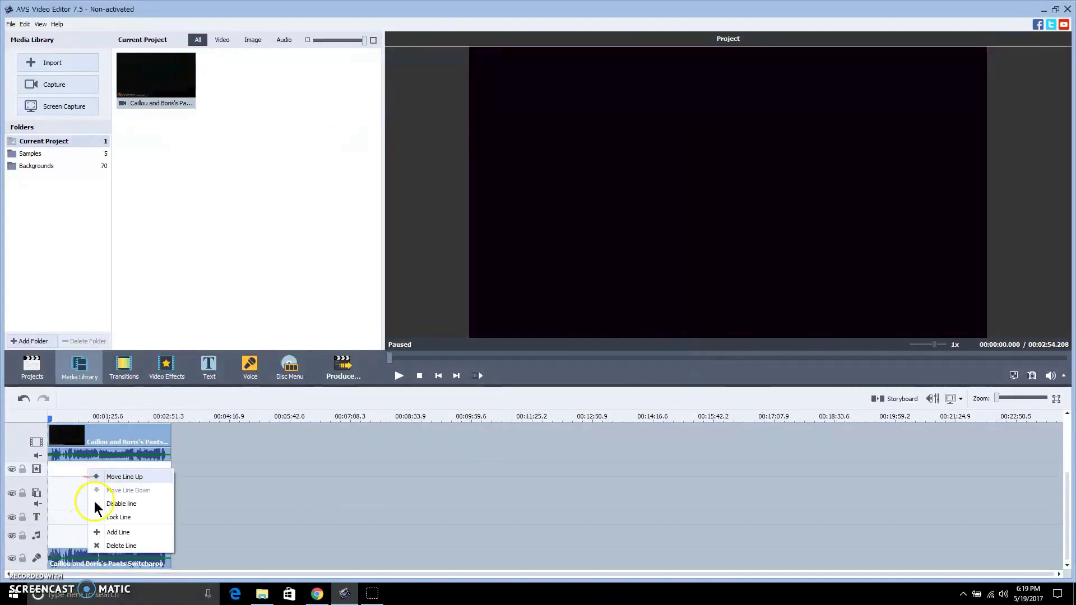
pyautogui.click(110, 545)
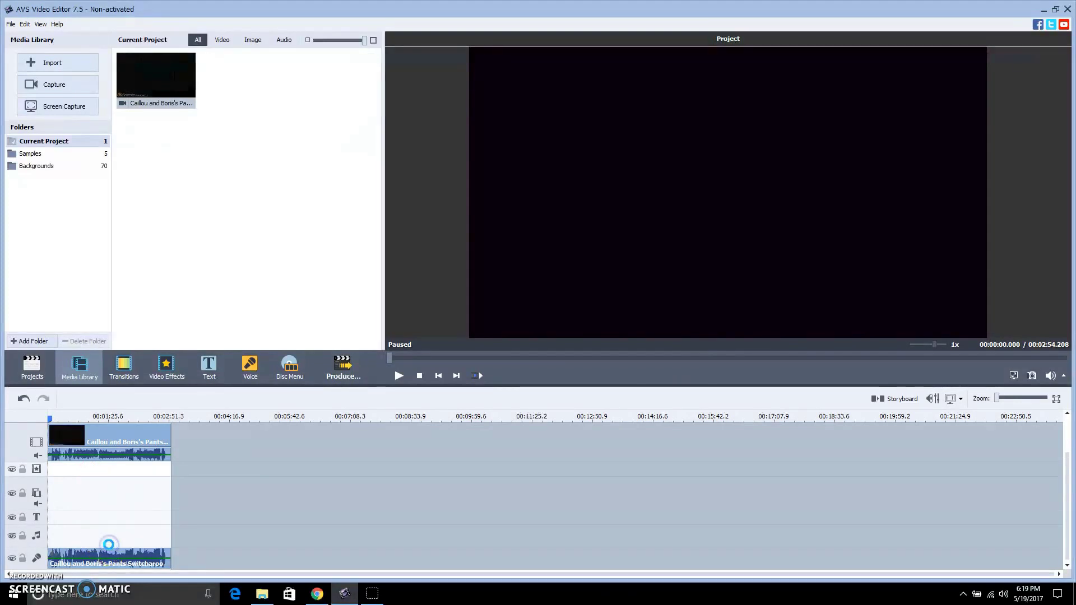
pyautogui.hotkey('ctrl', 'z')
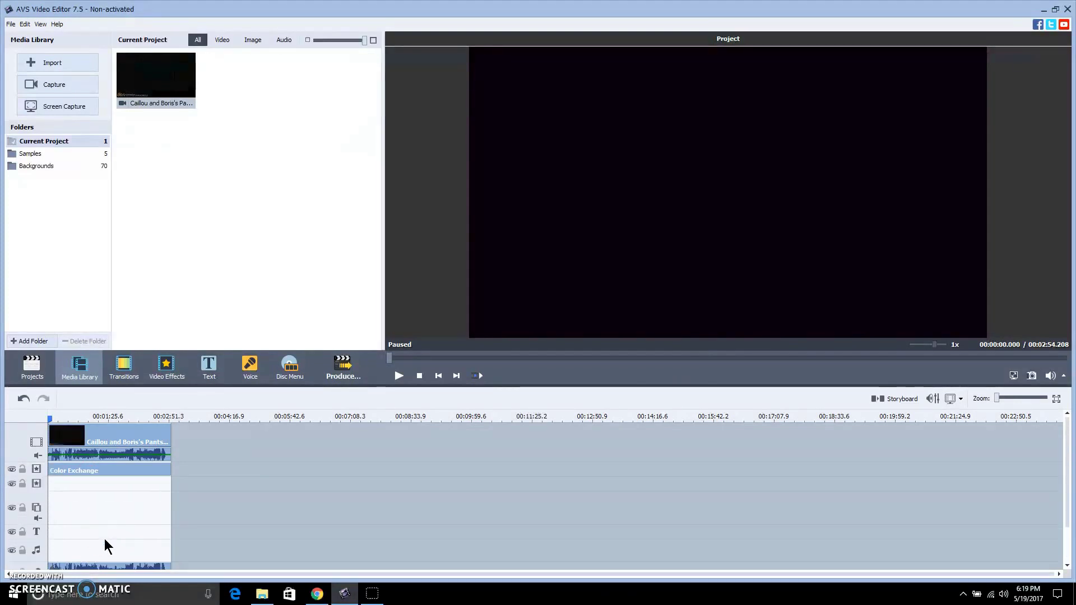
pyautogui.rightClick(91, 486)
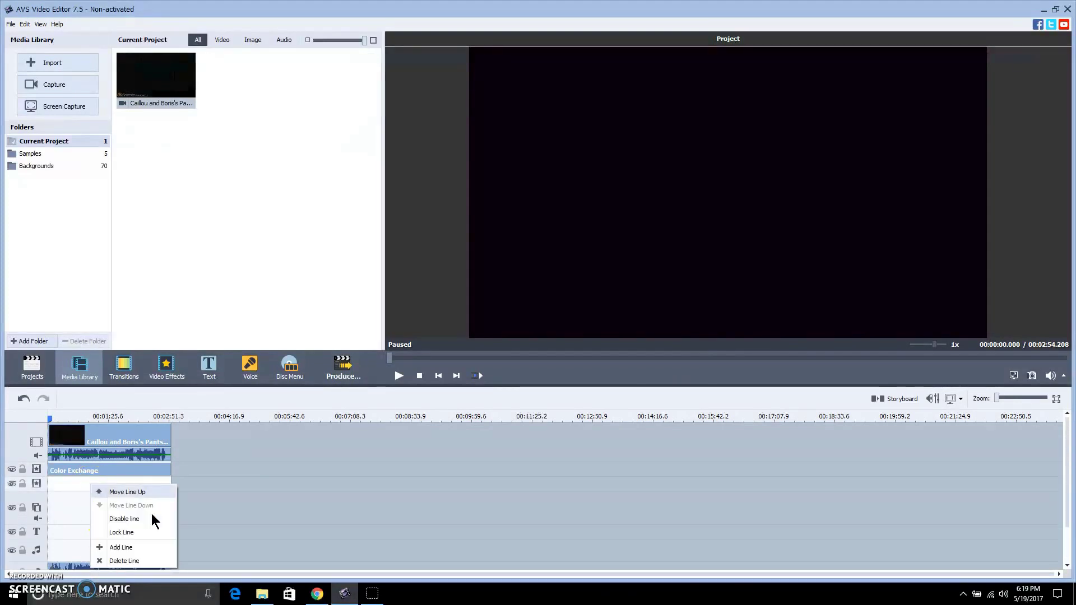
pyautogui.click(121, 562)
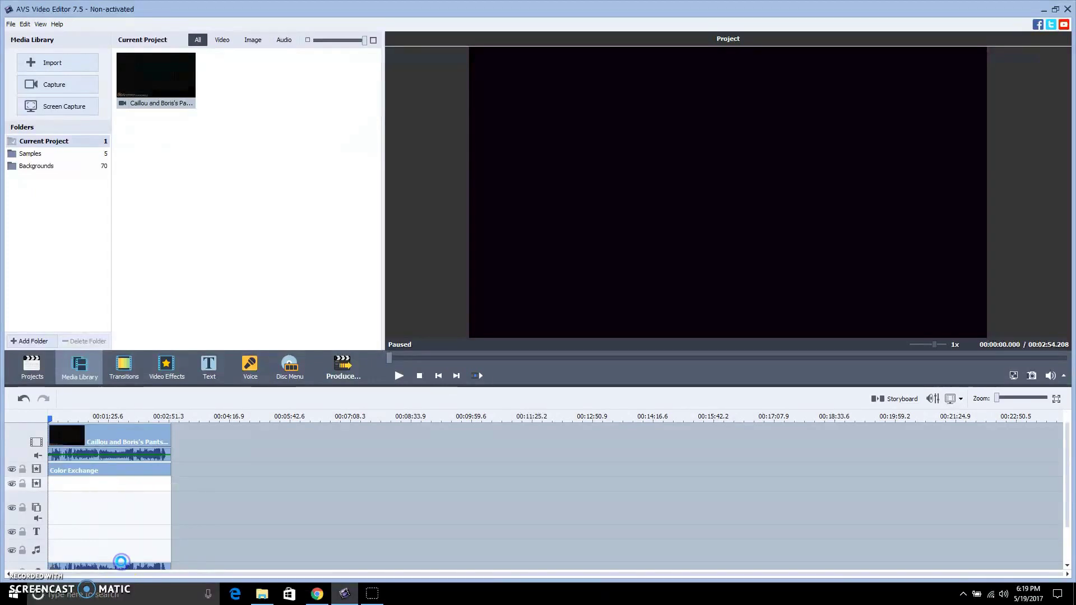
# Import the MP4 video "Rosie runs away from home-writes a mean letter to her parents-gets grounded" from the Downloads folder
pyautogui.click(72, 61)
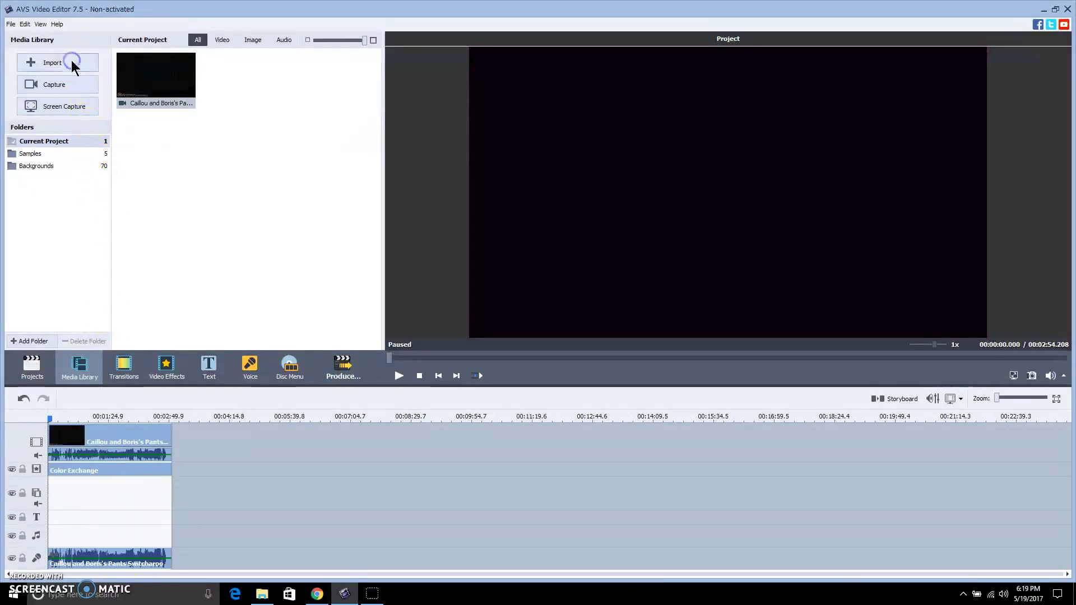
pyautogui.click(412, 174)
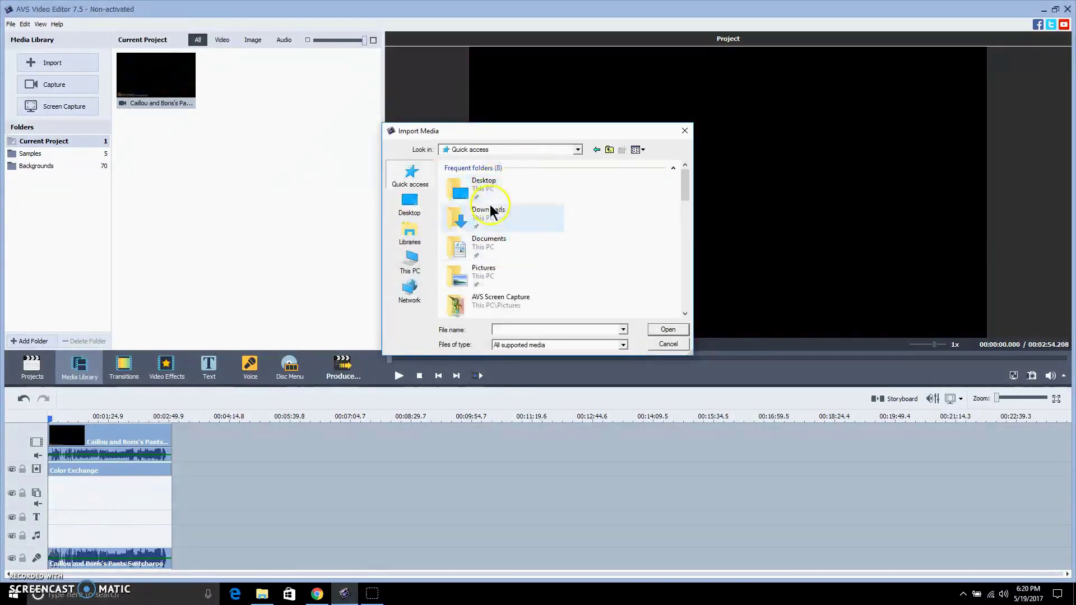
pyautogui.doubleClick(493, 209)
pyautogui.click(565, 329)
pyautogui.write('ro')
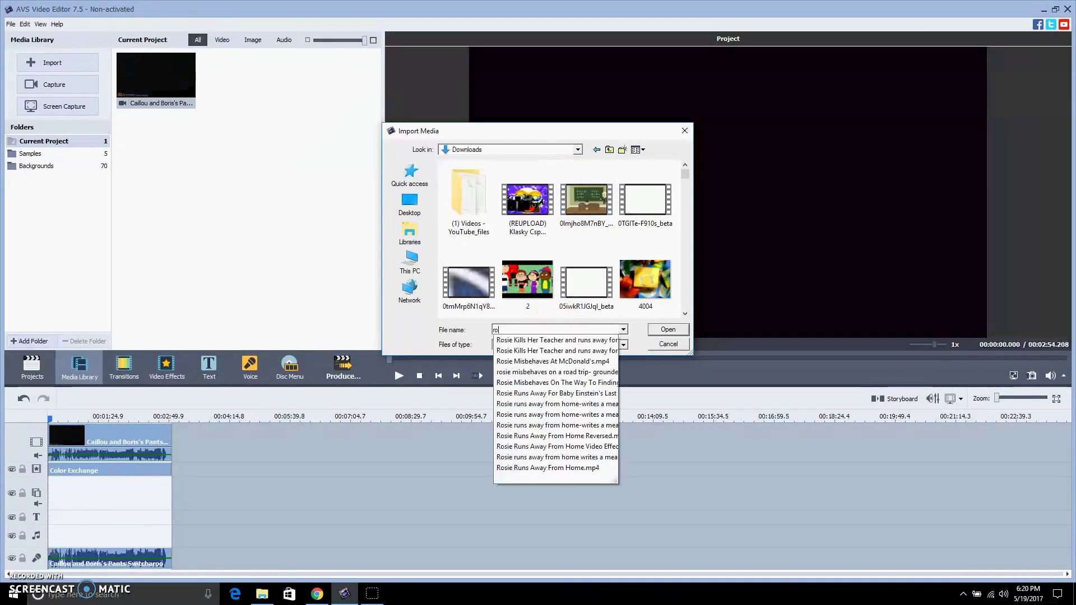
pyautogui.click(536, 430)
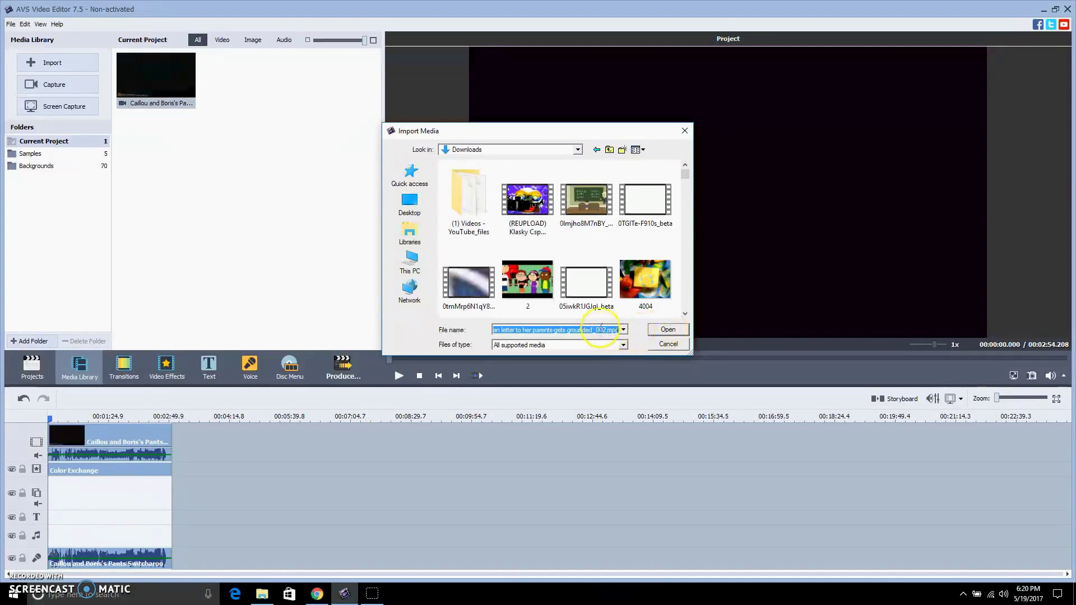
pyautogui.write('r')
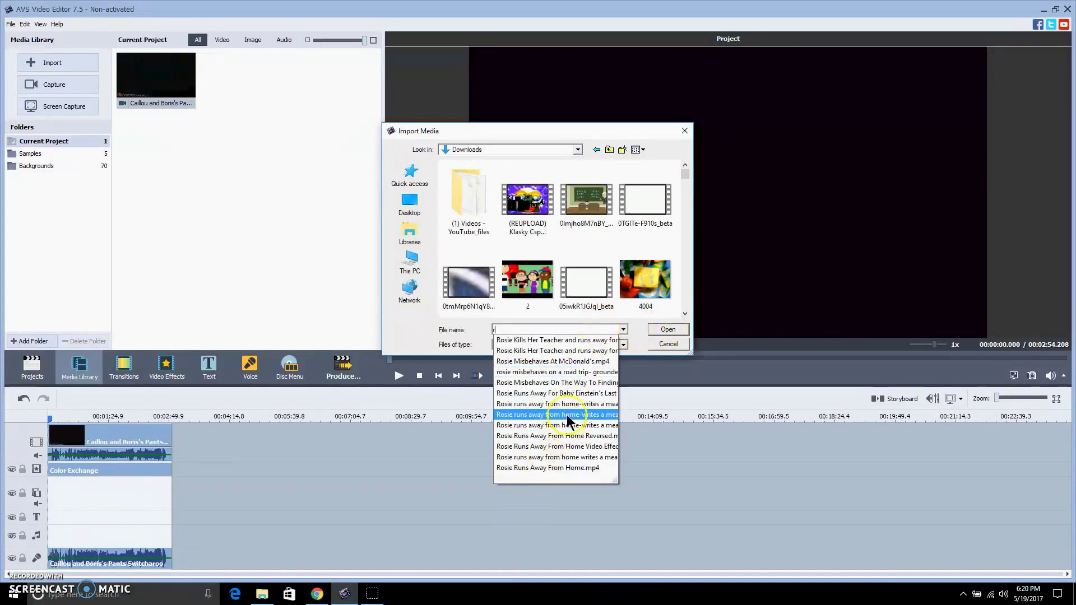
pyautogui.click(596, 427)
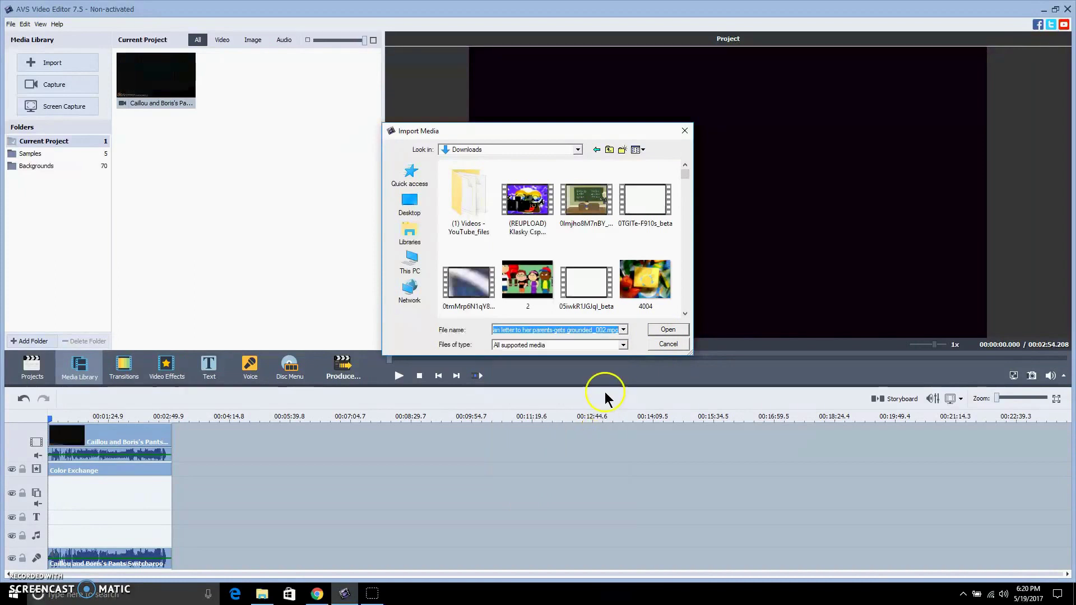
pyautogui.write('r')
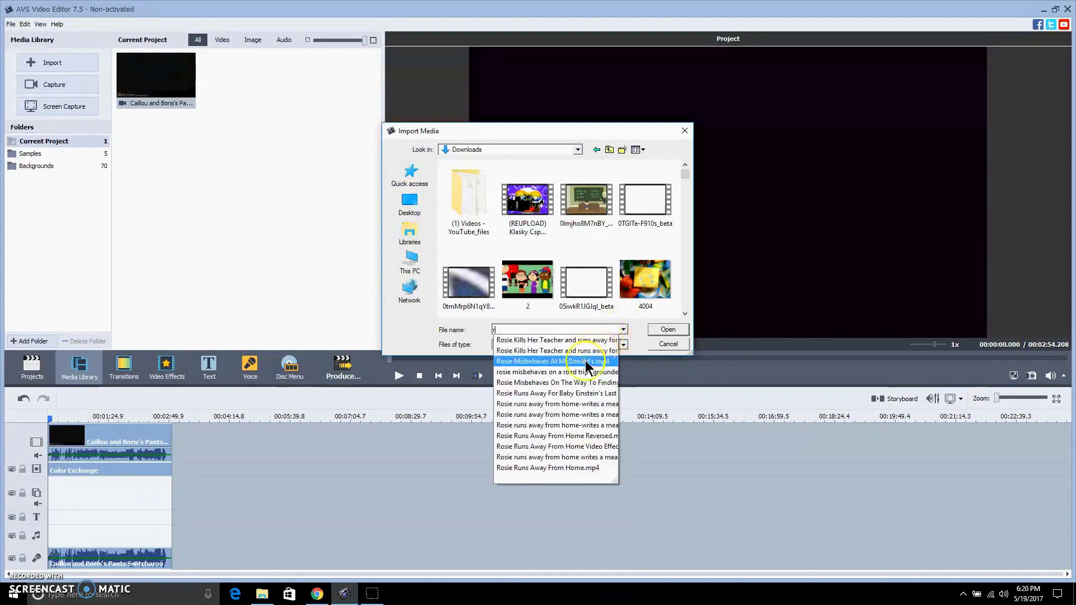
pyautogui.click(591, 415)
pyautogui.click(657, 332)
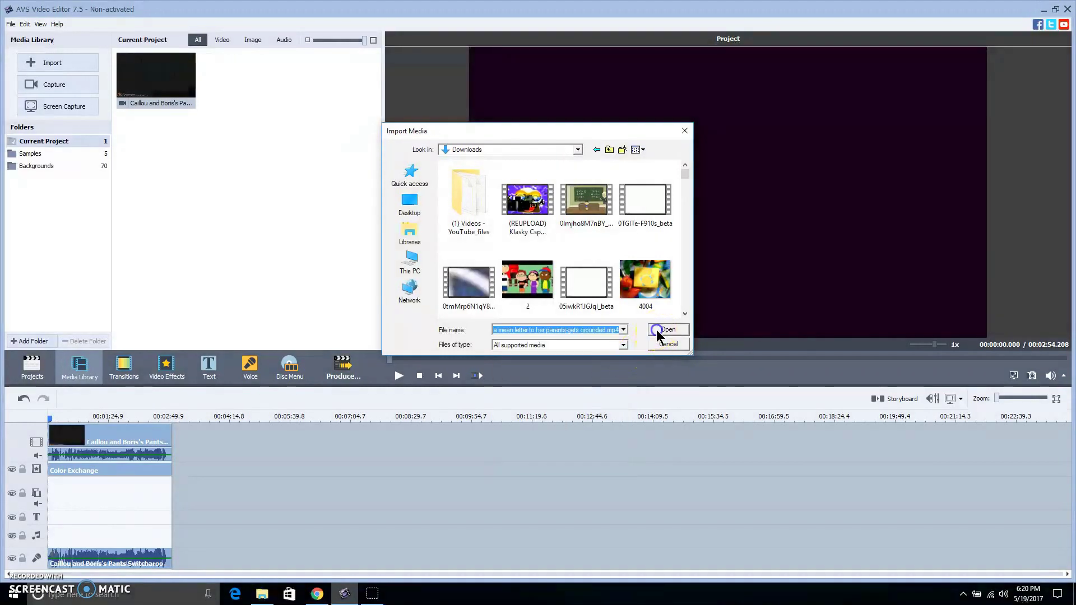
# Place the Rosie clip after the Caillou clip on the video track and again after the Caillou audio on the voice track
pyautogui.moveTo(187, 84); pyautogui.dragTo(257, 469)
pyautogui.moveTo(134, 73); pyautogui.dragTo(175, 559)
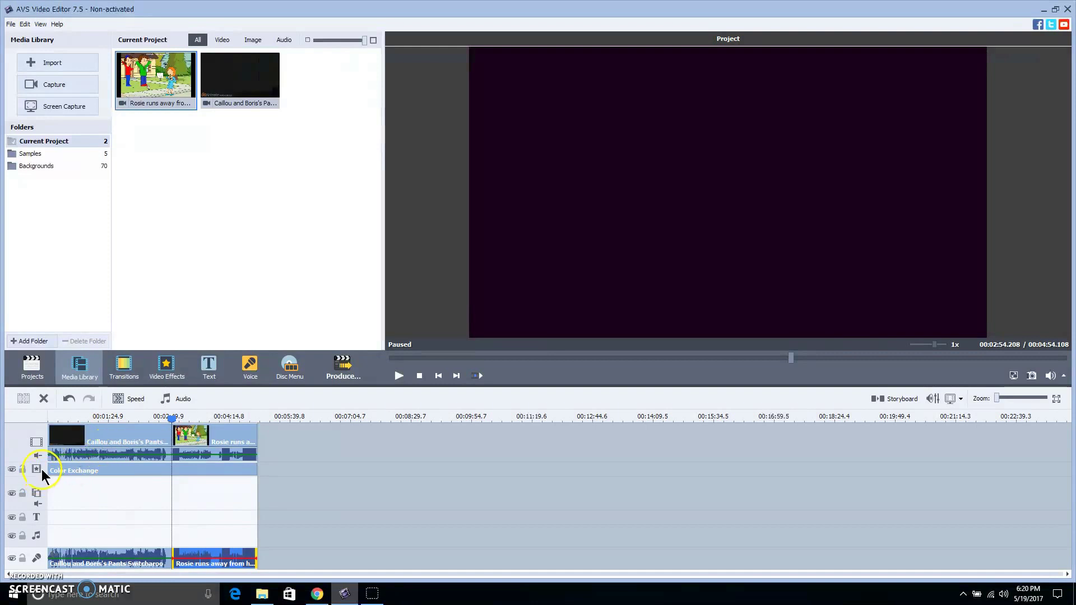
pyautogui.rightClick(59, 439)
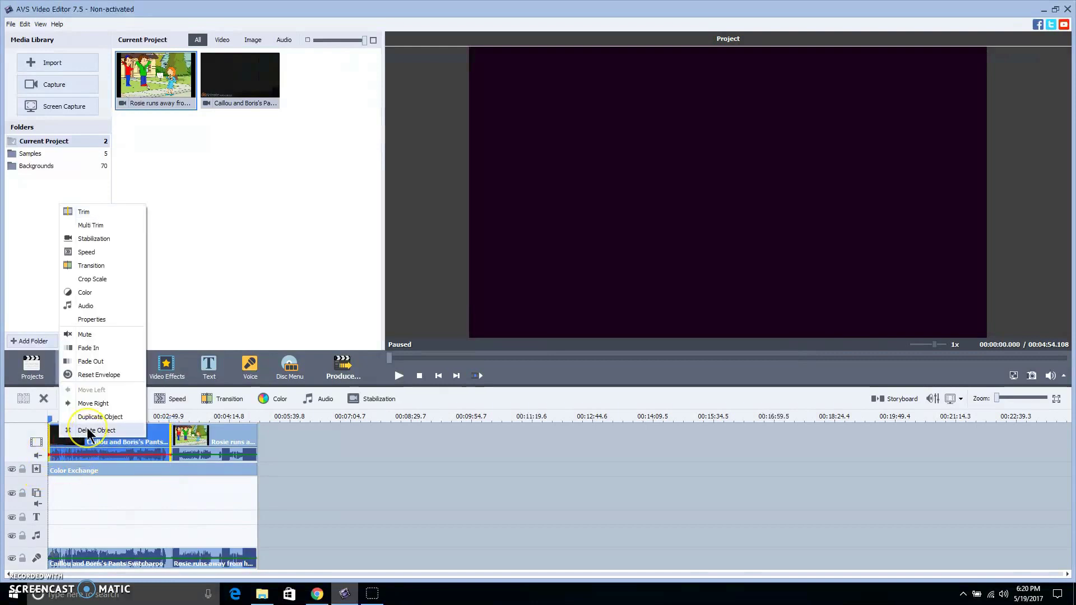
# Apply a Pitch Shift with a rate of 75 to the Rosie audio on the voice track, previewing it before accepting
pyautogui.click(211, 567)
pyautogui.click(174, 397)
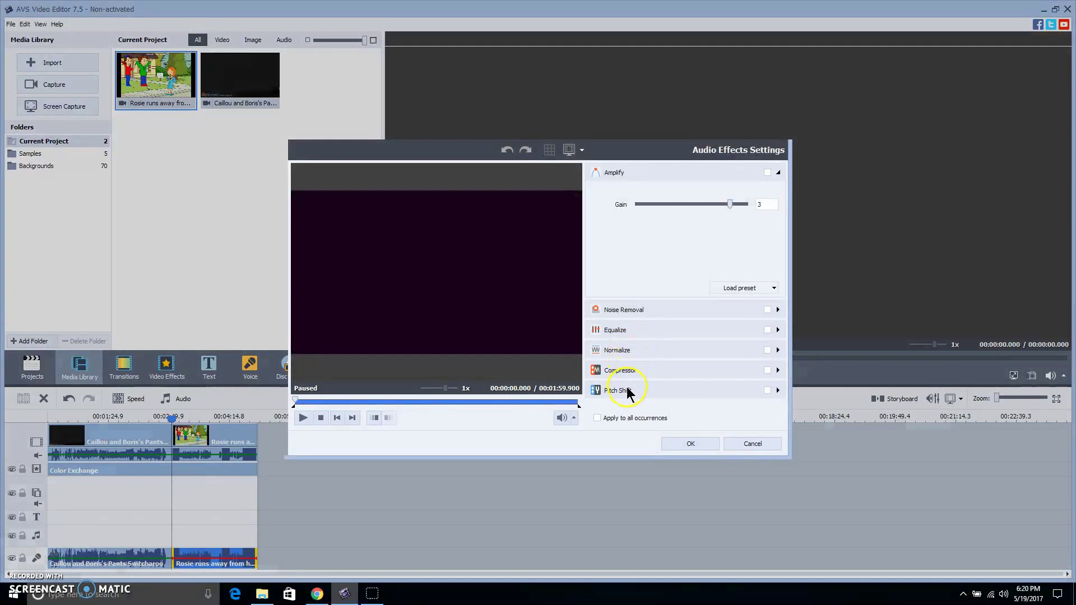
pyautogui.click(623, 388)
pyautogui.moveTo(676, 307); pyautogui.dragTo(666, 314)
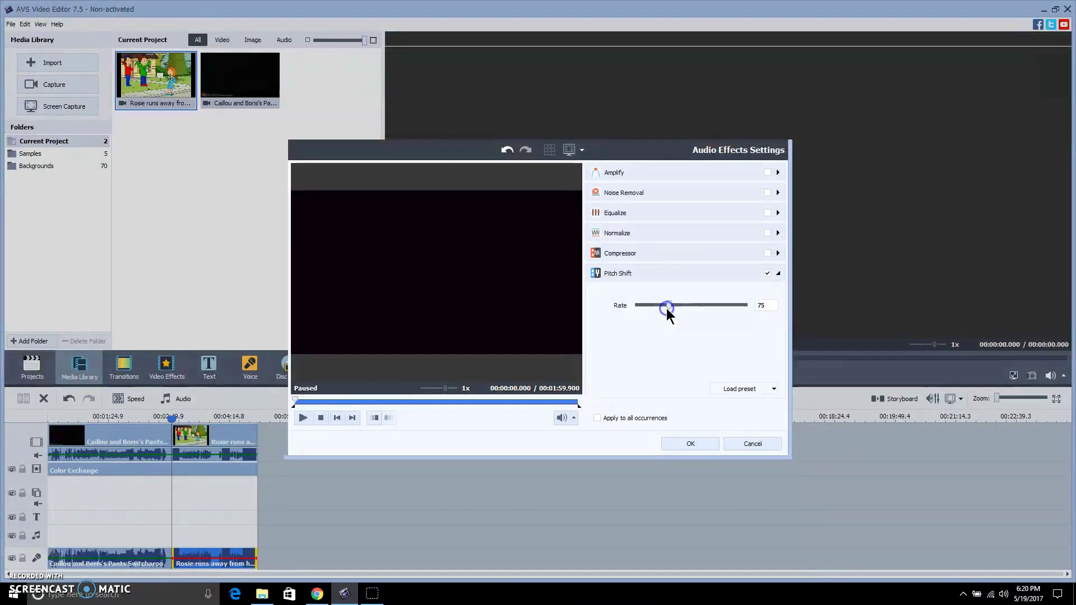
pyautogui.click(303, 418)
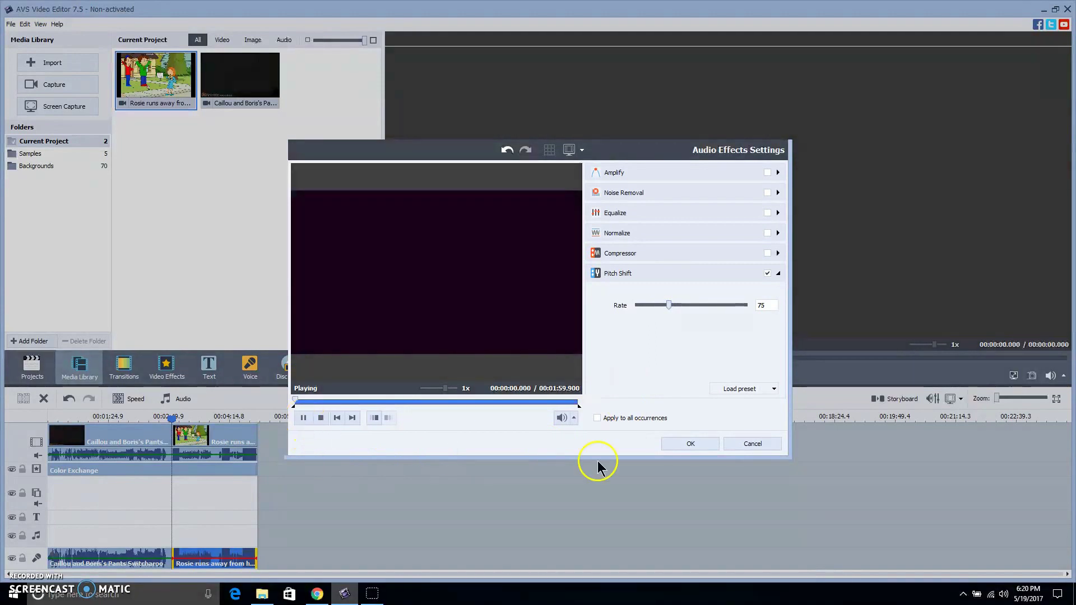
pyautogui.click(689, 443)
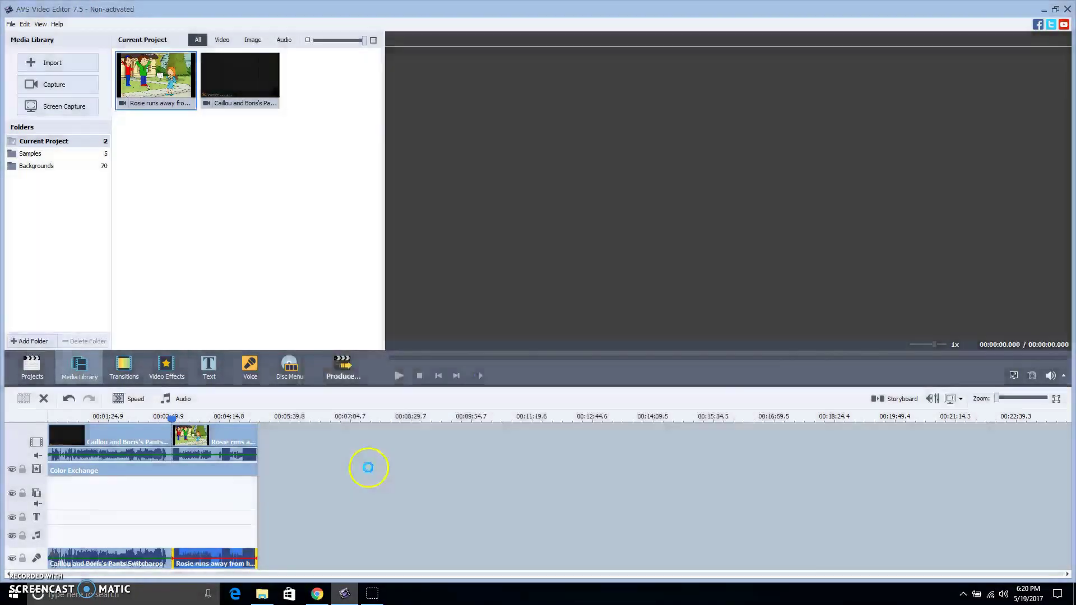
# Delete the Caillou and Boris's Pants Switcharoo clip and its voice-track audio from the timeline
pyautogui.click(85, 436)
pyautogui.rightClick(96, 442)
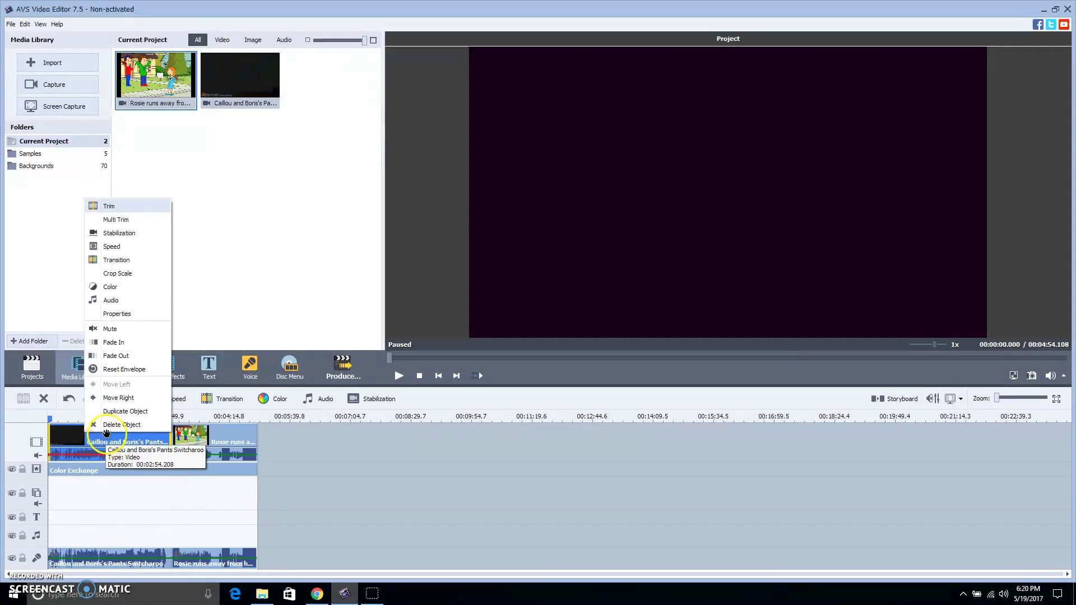
pyautogui.click(108, 425)
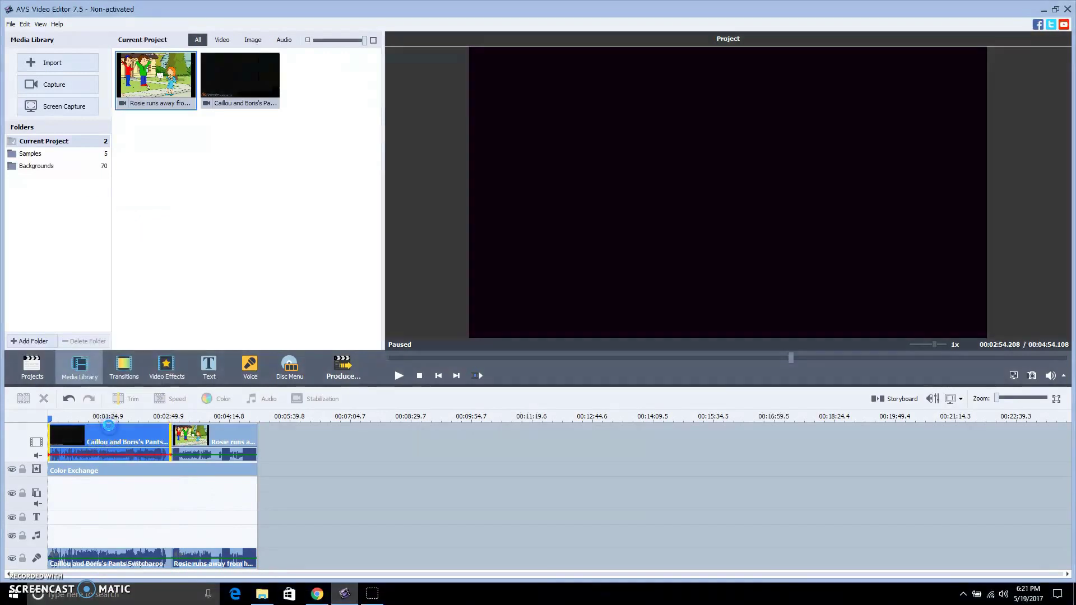
# Play the project through to check the Rosie clip with the Color Exchange effect and the pitch-shifted audio
pyautogui.click(397, 375)
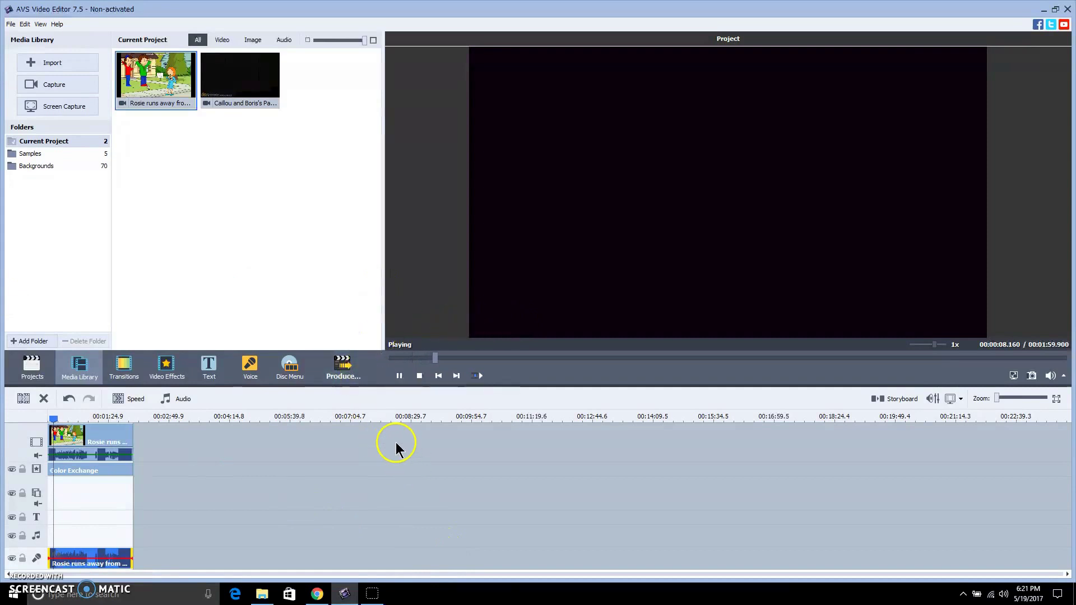
pyautogui.moveTo(372, 591)
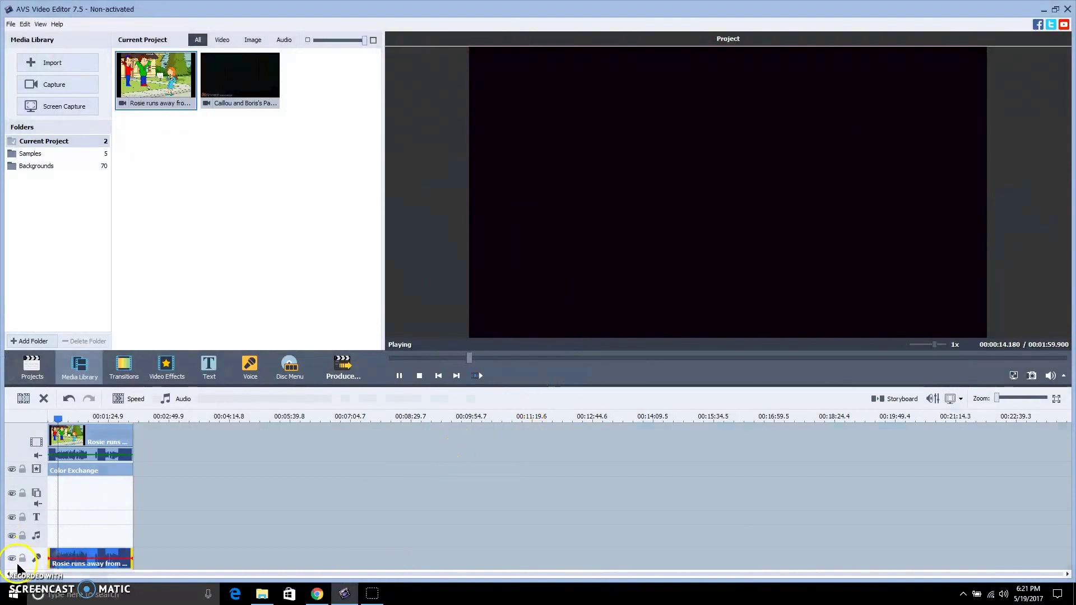
pyautogui.click(150, 263)
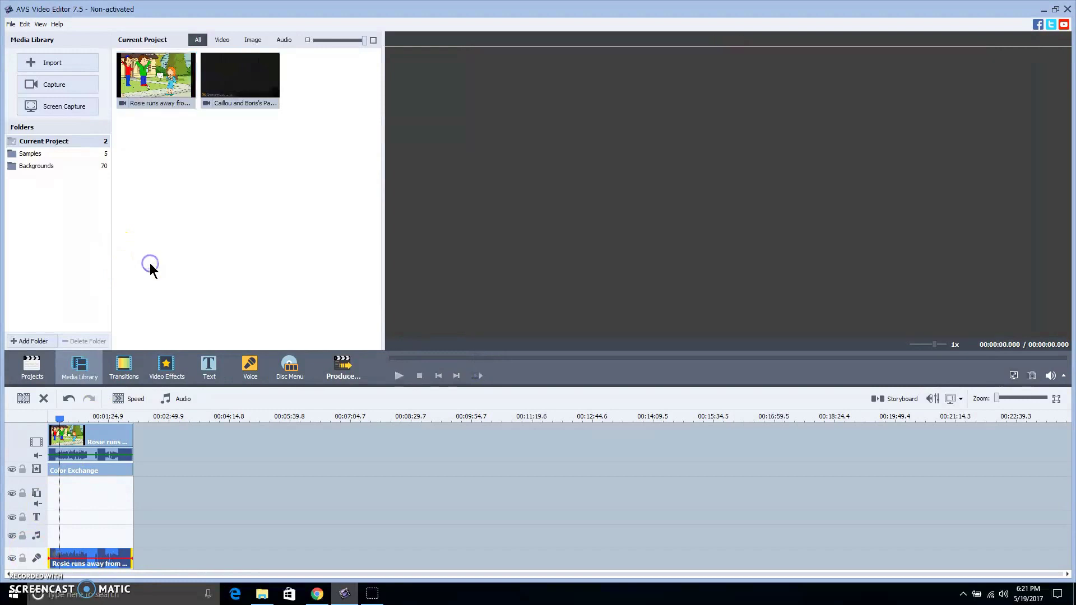
pyautogui.click(61, 427)
pyautogui.click(395, 375)
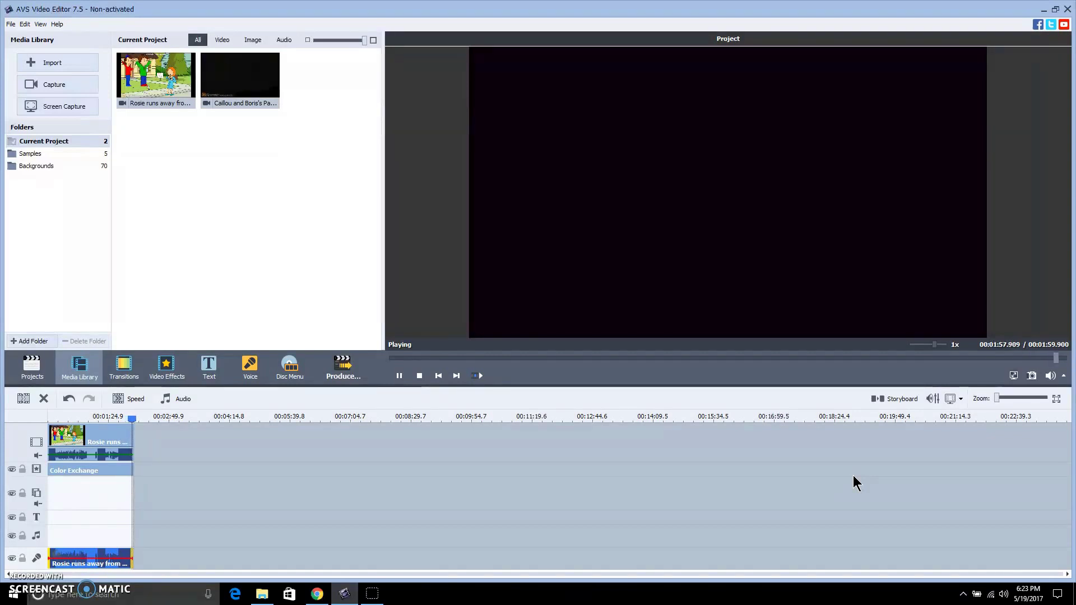
pyautogui.click(160, 468)
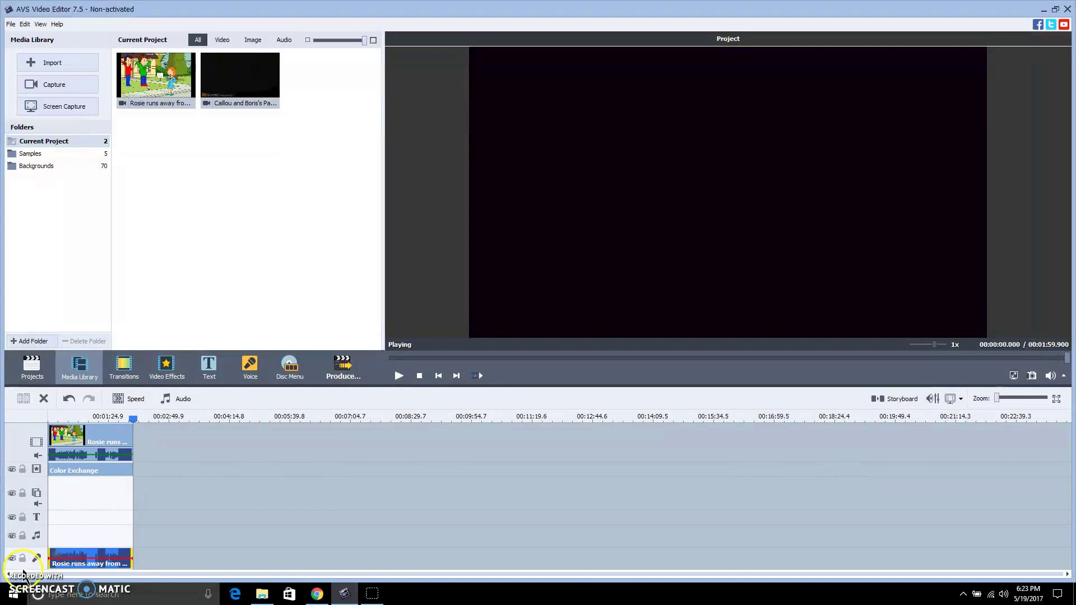